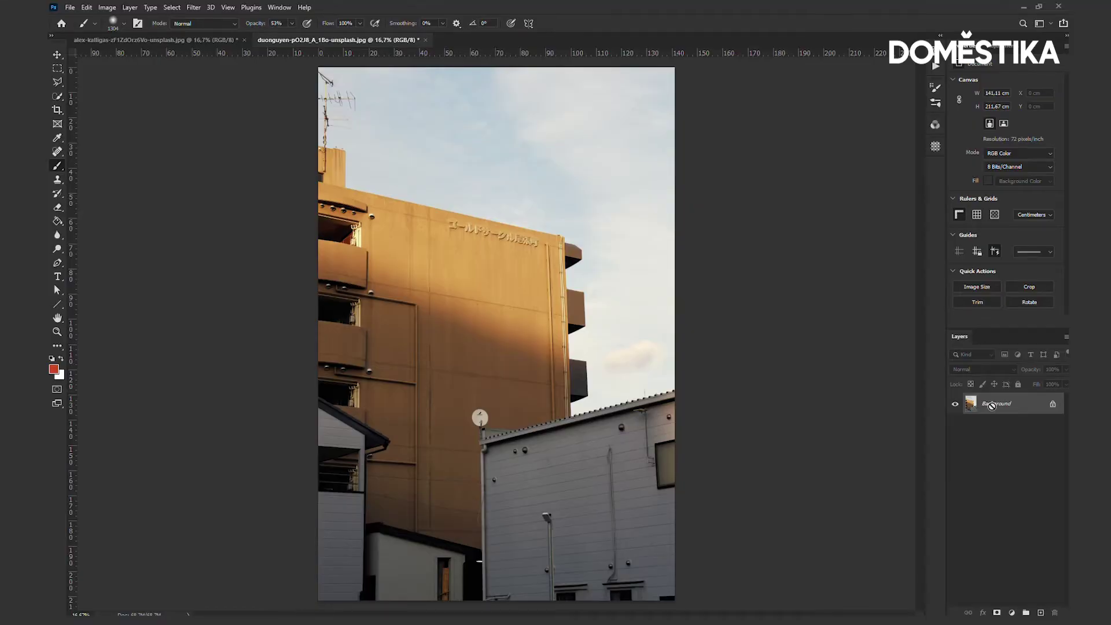
- Duplicate the building photo's Background layer with Ctrl+J
key(ctrl+j)
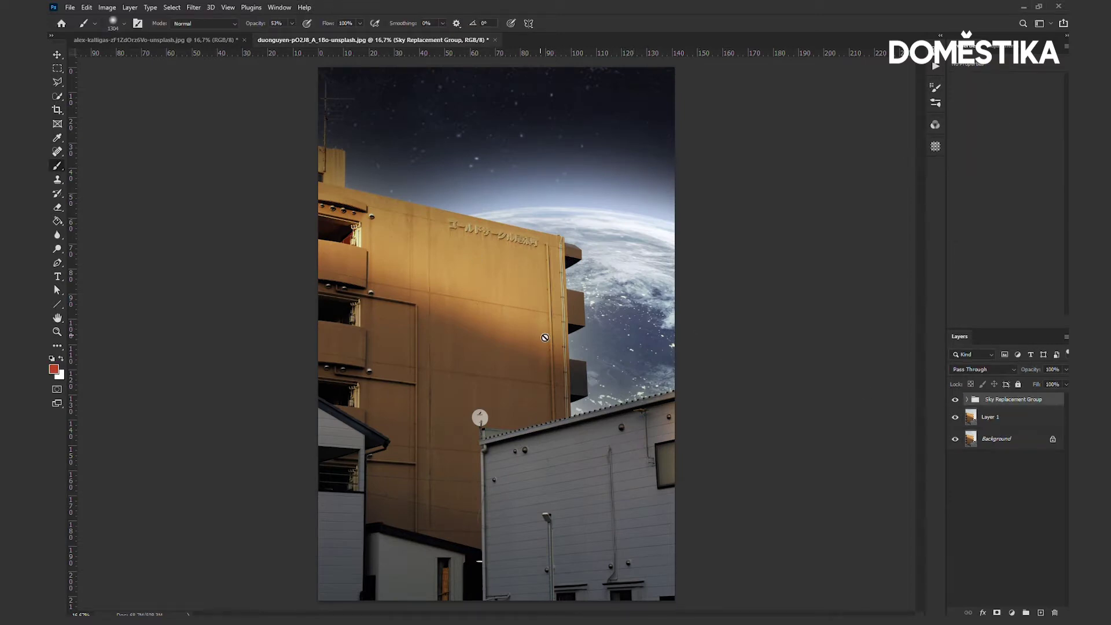
- Add a Curves adjustment above the duplicated building layer, lowering the top point to darken it
click(1022, 419)
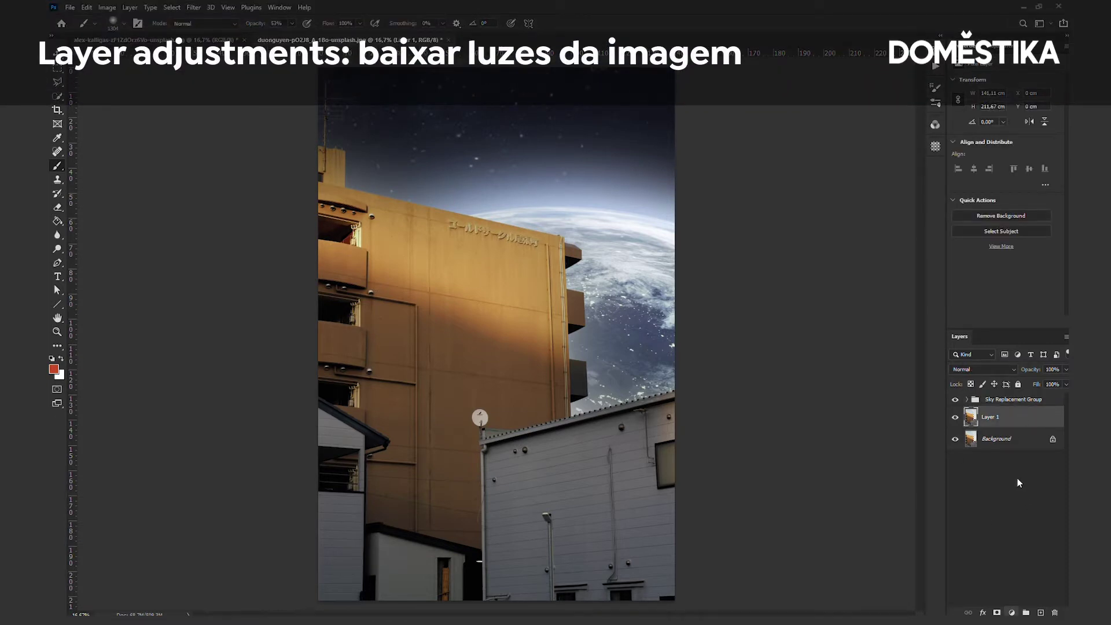
key(ctrl+m)
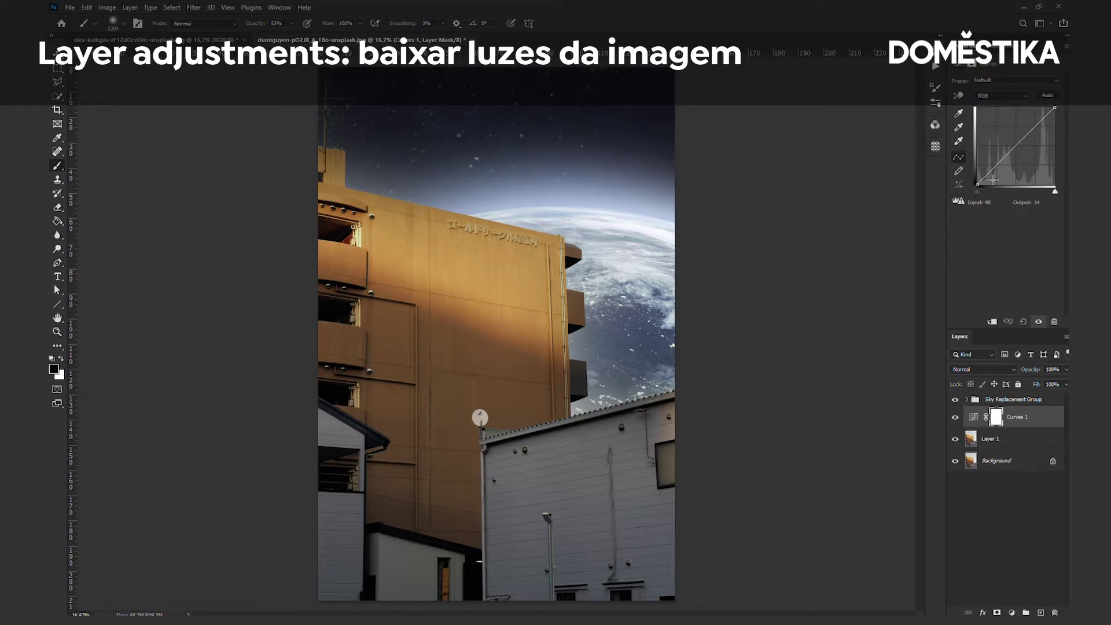
drag(1055, 110, 1066, 170)
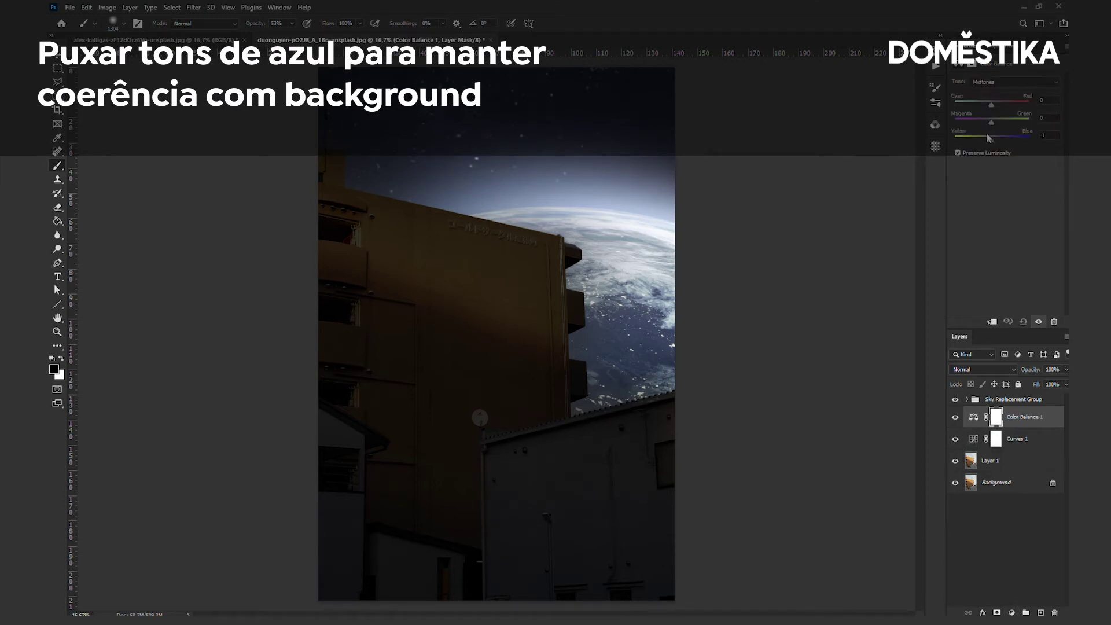
- Shift the Color Balance midtones to +32 toward blue
drag(996, 138, 1001, 137)
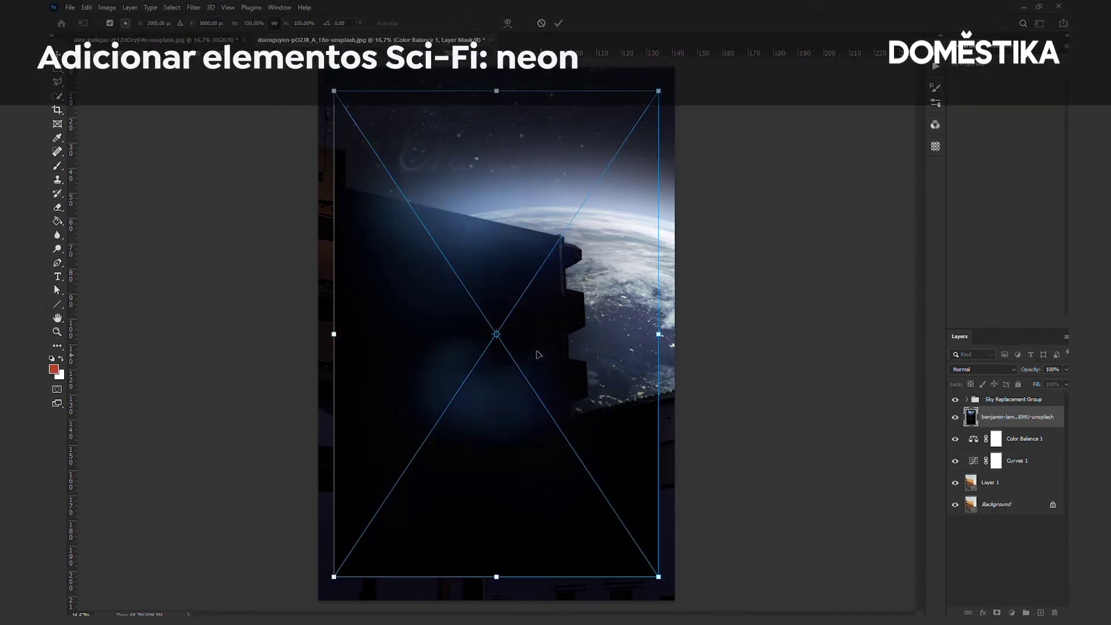
- Commit the Entrance neon image, move it above the Sky Replacement Group, and set it to Lighten
key(Return)
drag(1012, 410, 1007, 394)
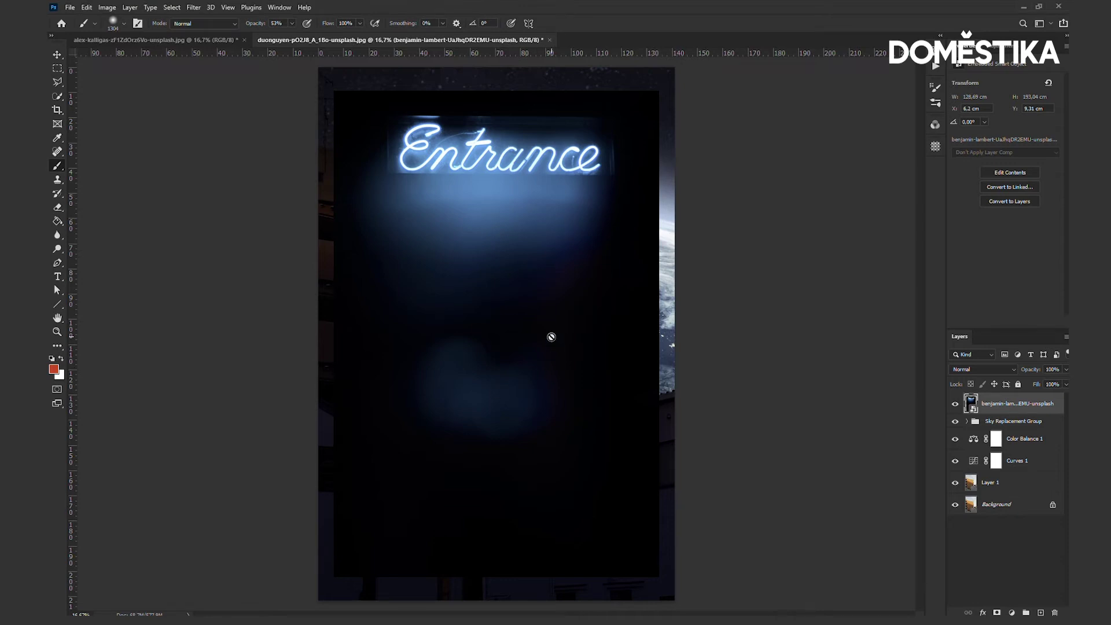
click(987, 371)
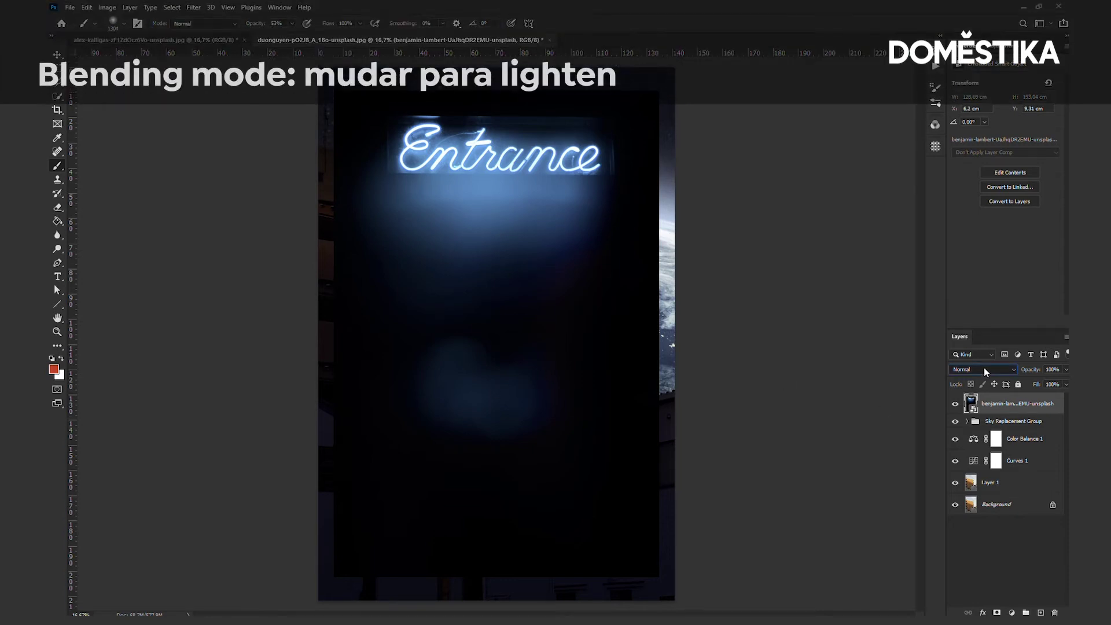
click(969, 435)
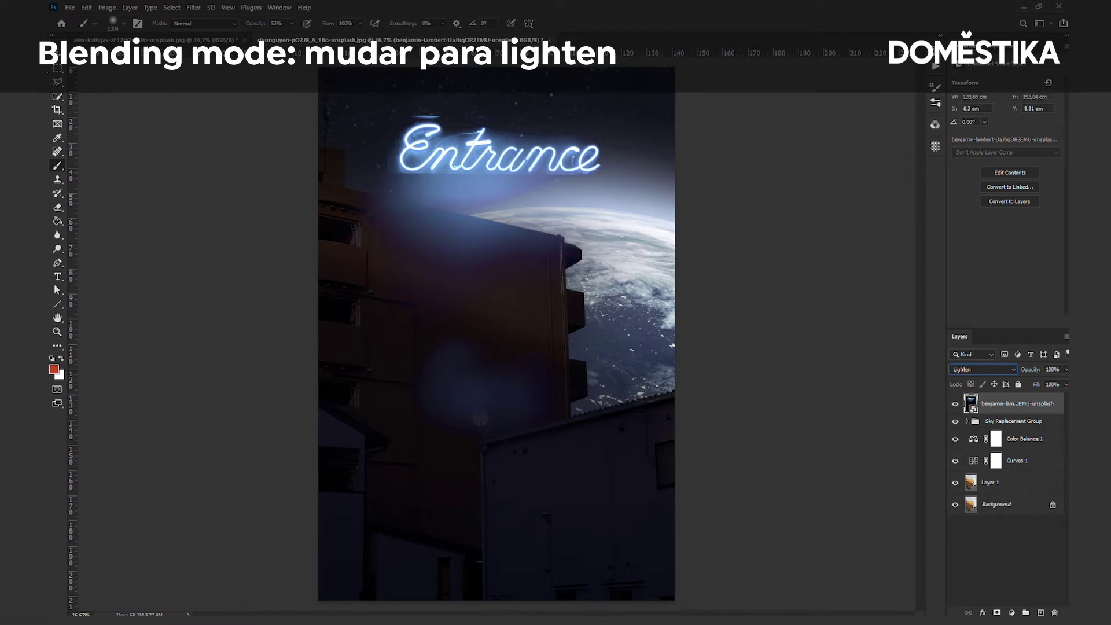
- Move the Entrance sign onto the upper wall and distort its corners to match the facade perspective
key(v)
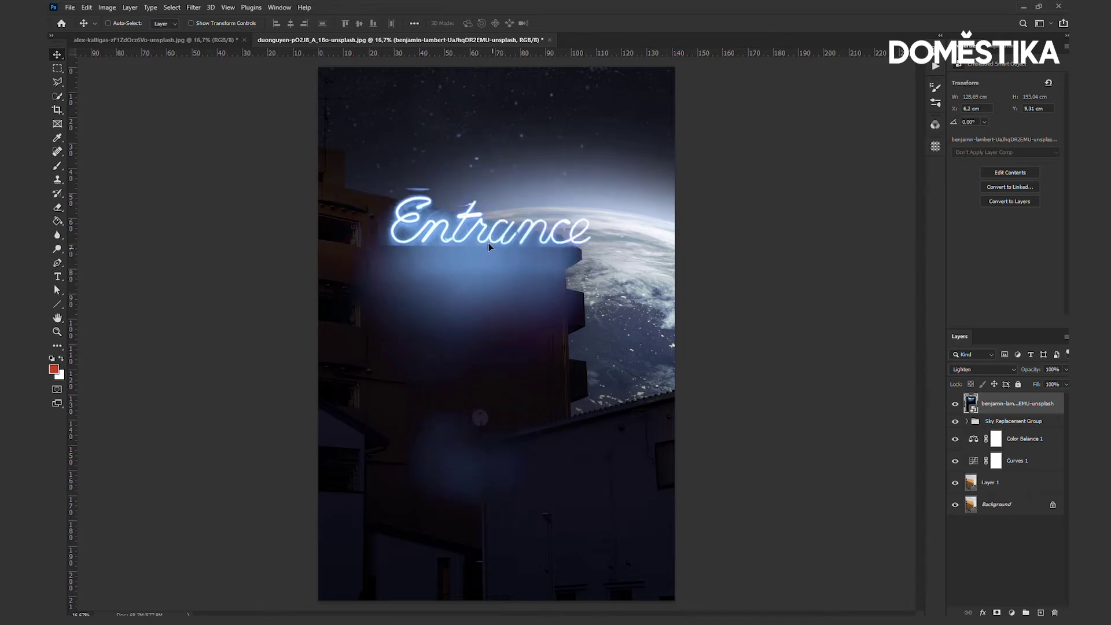
drag(498, 173, 465, 276)
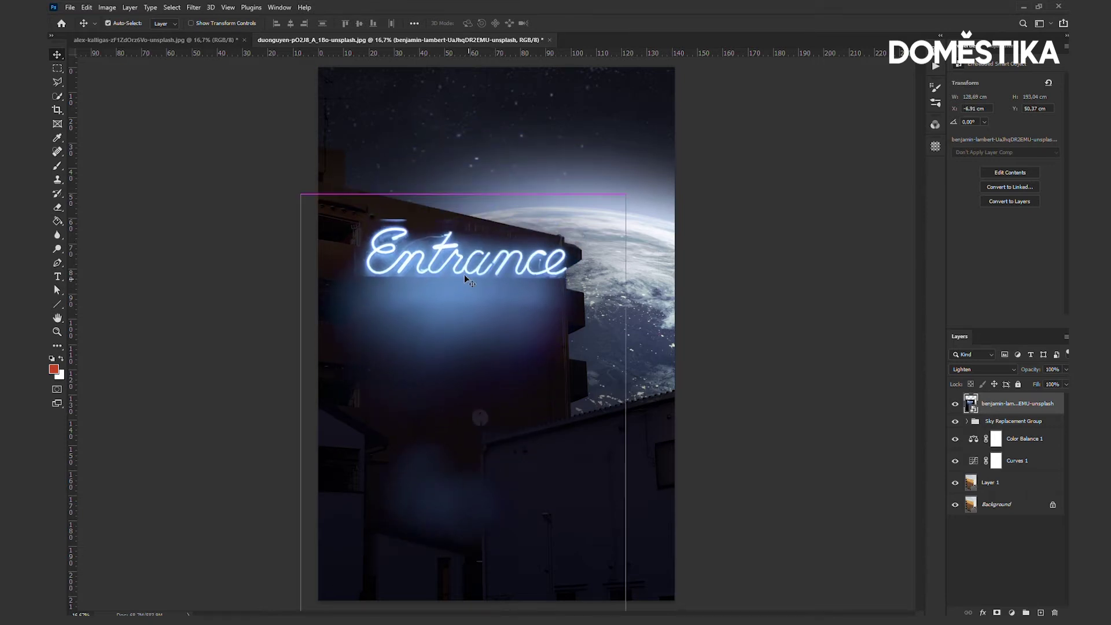
key(ctrl+t)
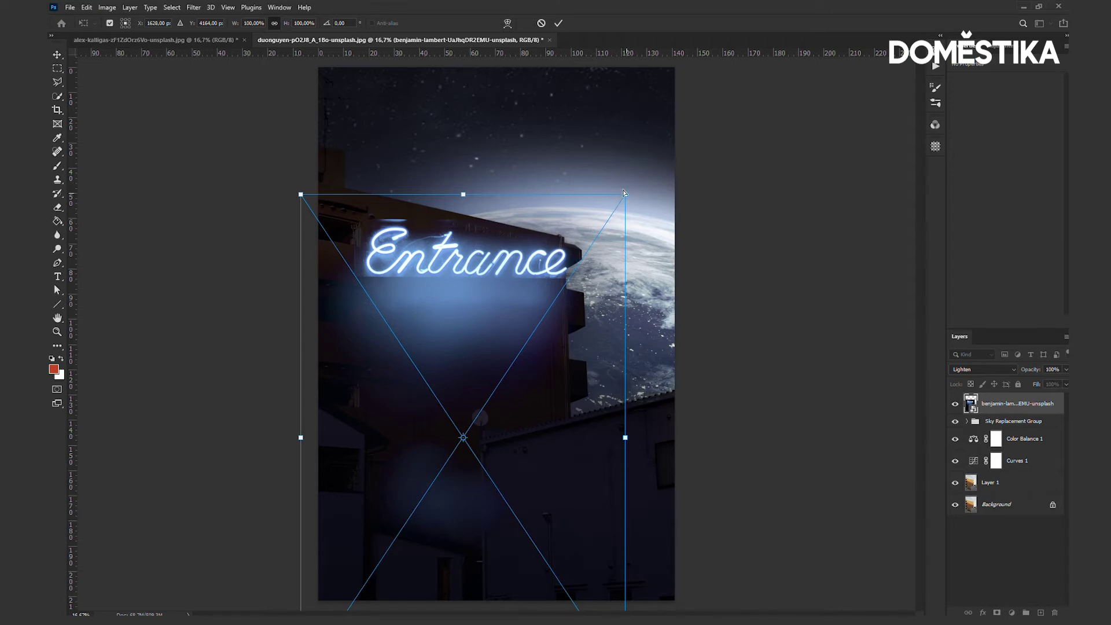
drag(624, 193, 561, 236)
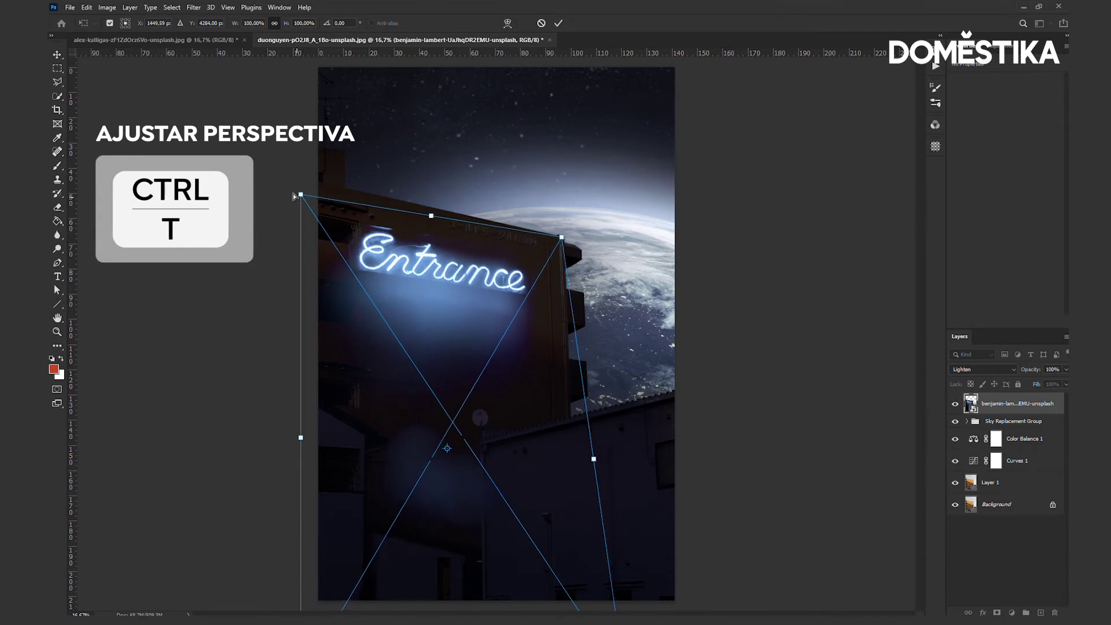
drag(299, 195, 363, 193)
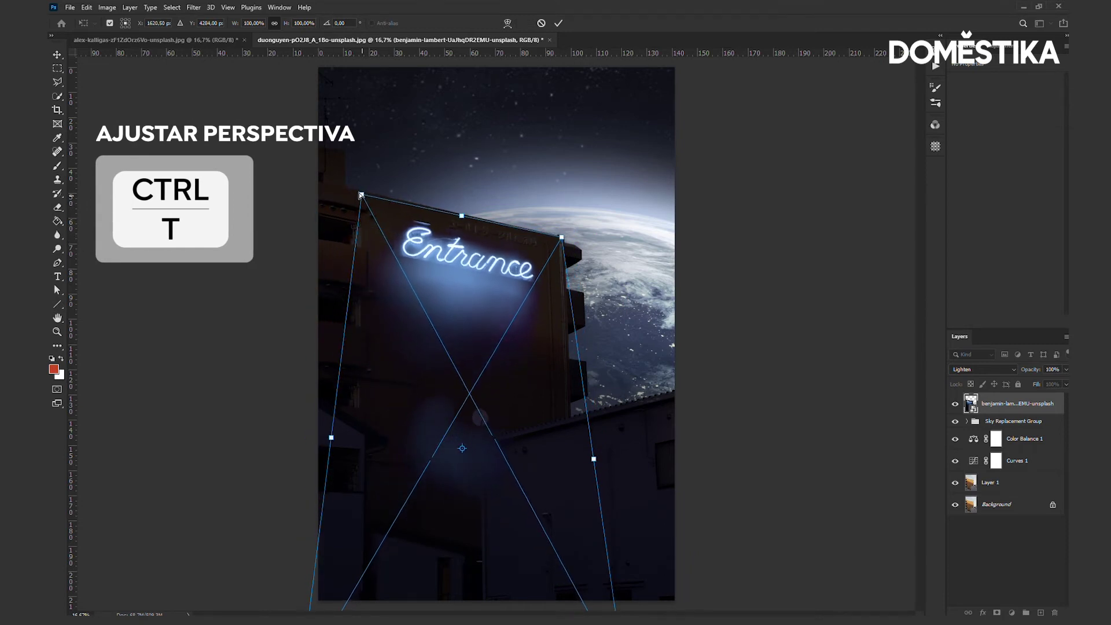
key(ctrl+minus)
drag(348, 593, 397, 528)
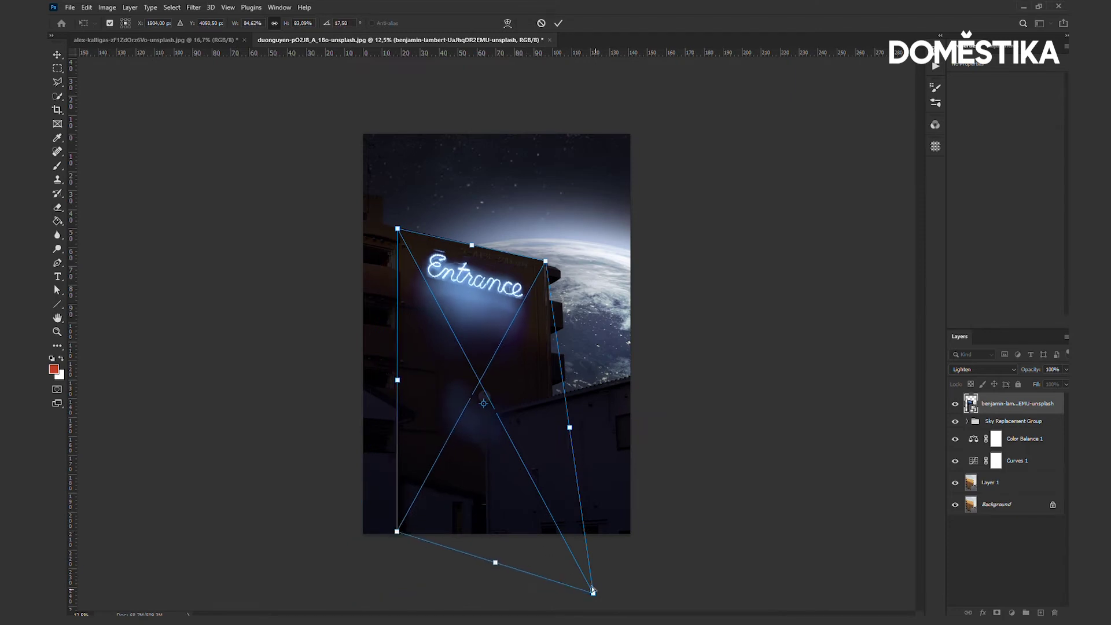
drag(593, 593, 551, 528)
key(Return)
key(ctrl+plus)
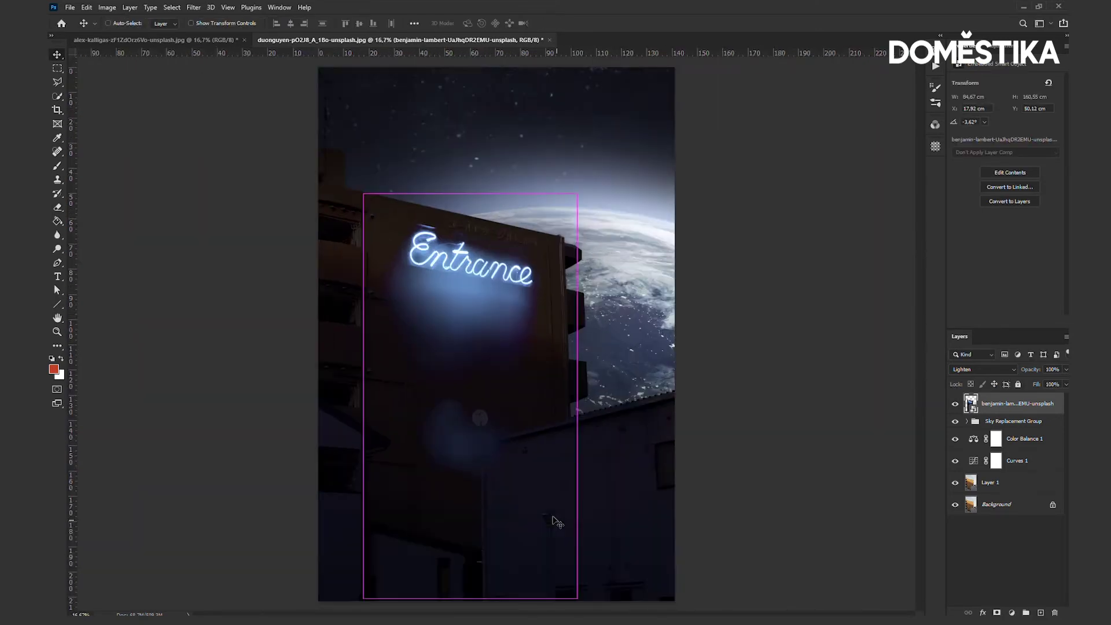
key(ctrl+plus)
key(ctrl+plus)
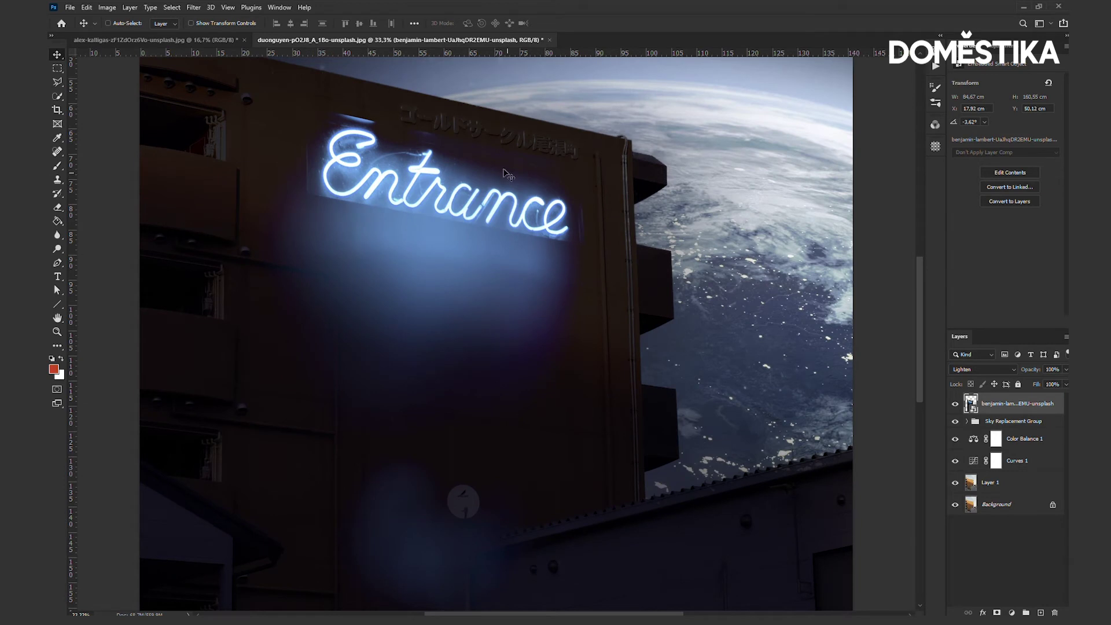
key(ctrl+0)
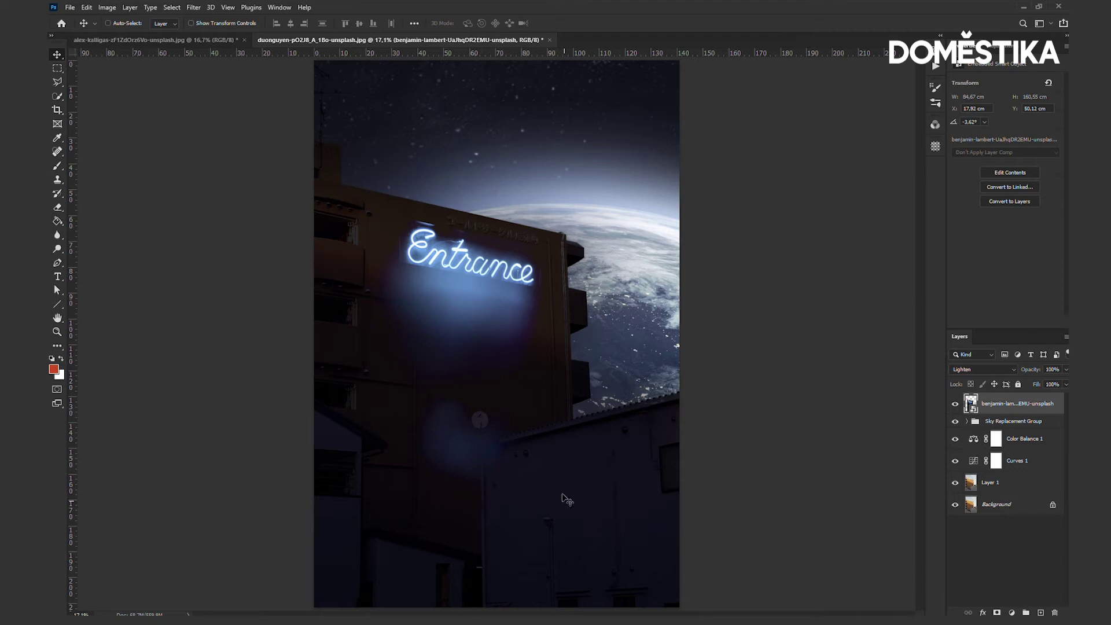
- Bring the EXIT neon photo onto the lower right building and give it a layer mask
drag(245, 563, 518, 391)
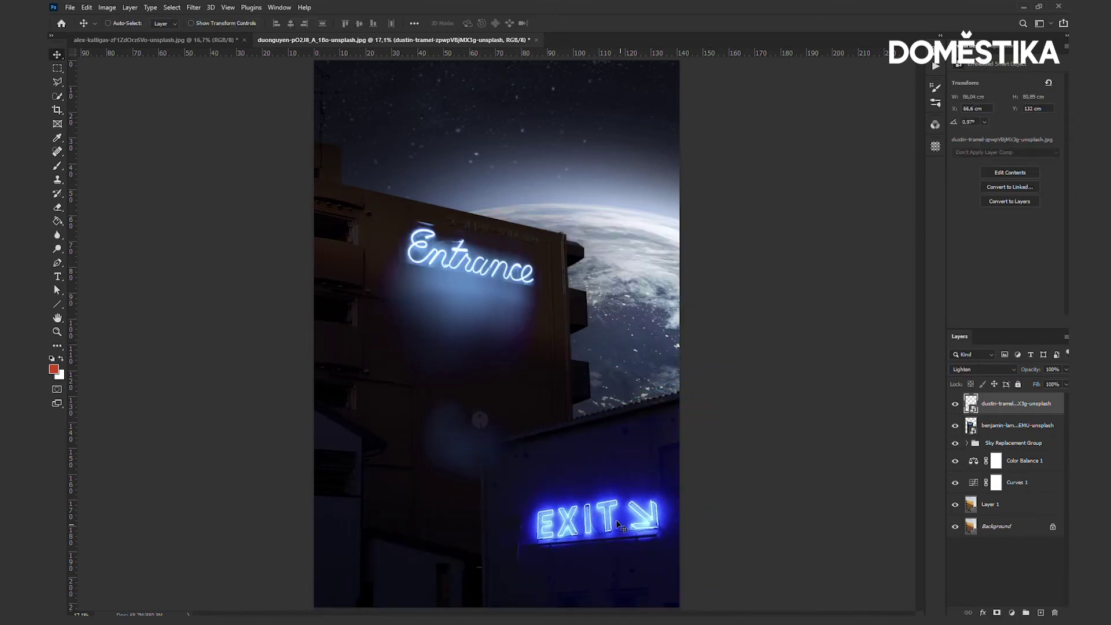
drag(618, 526, 590, 477)
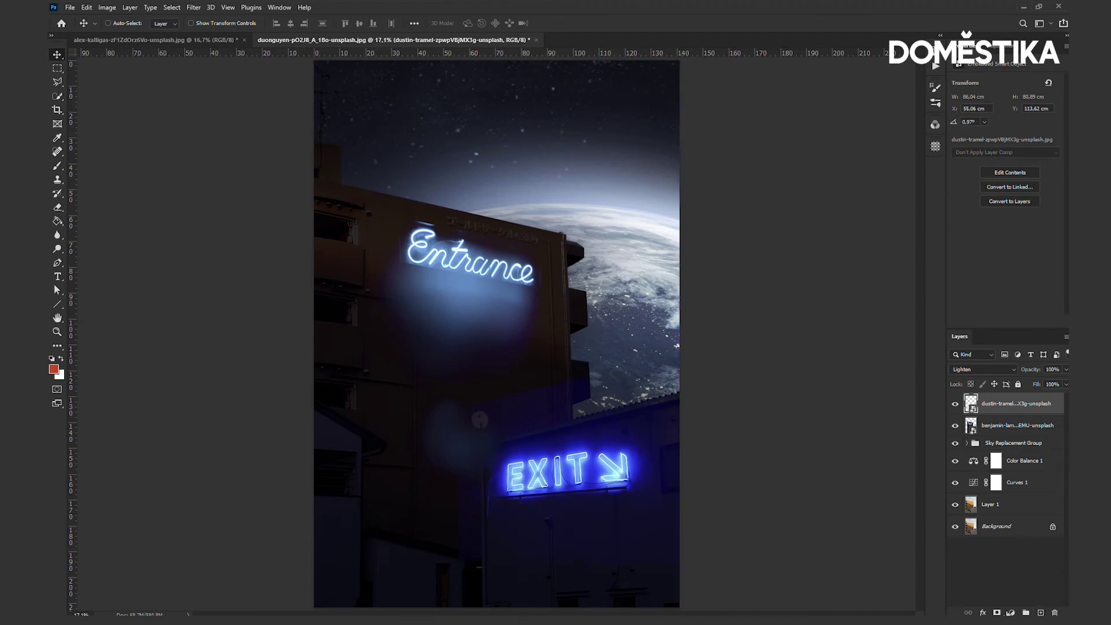
click(997, 612)
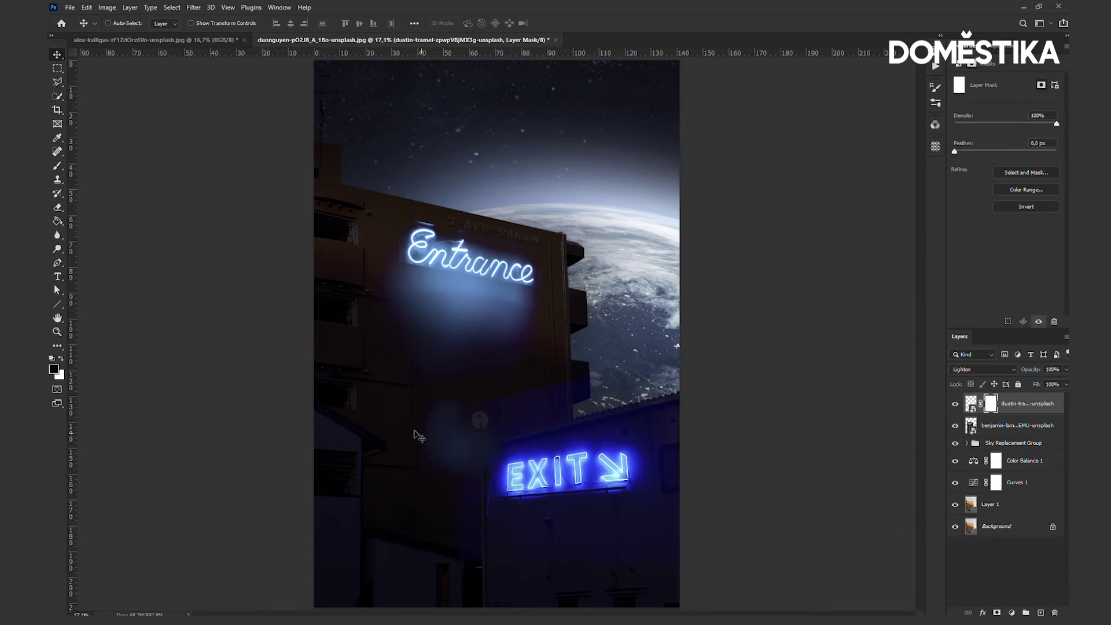
- Paint black on the EXIT layer mask to hide the photo's hard edges
key(b)
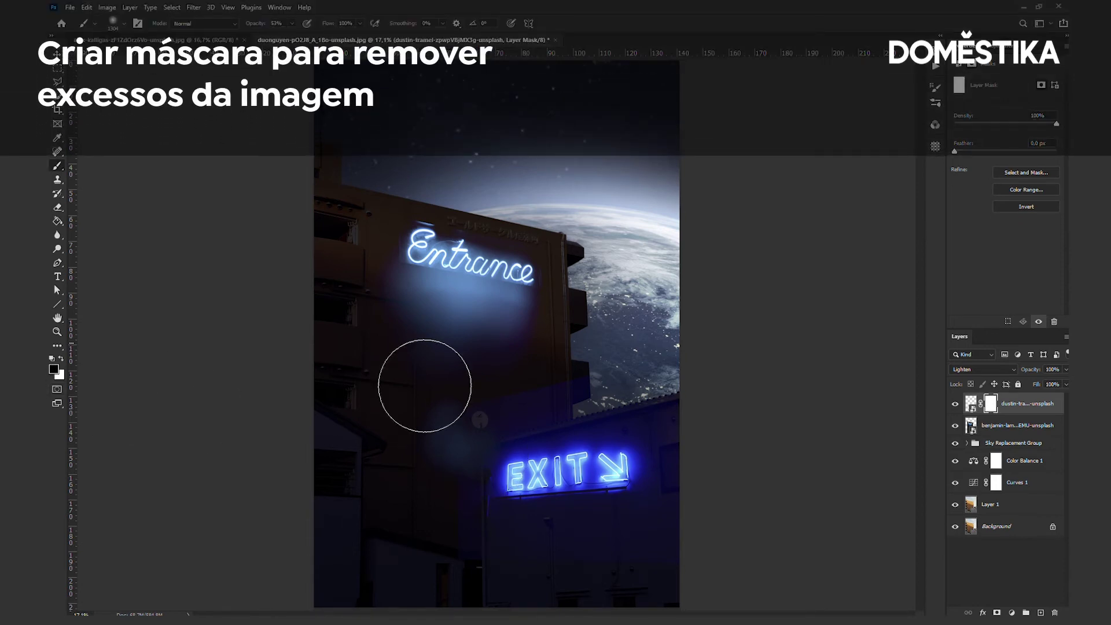
drag(680, 370, 568, 390)
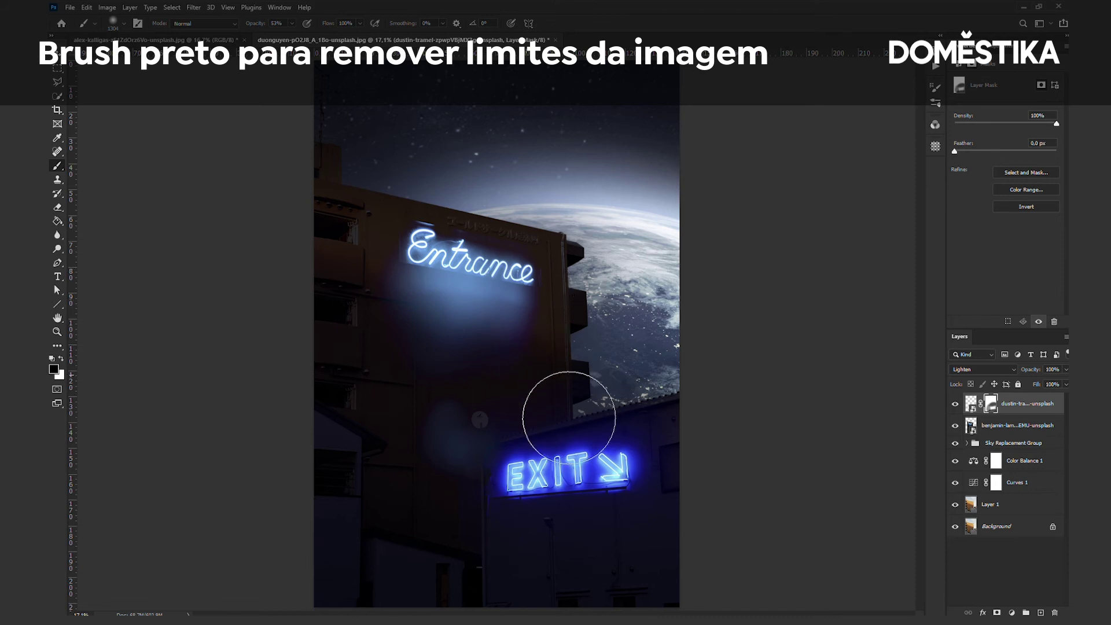
click(989, 425)
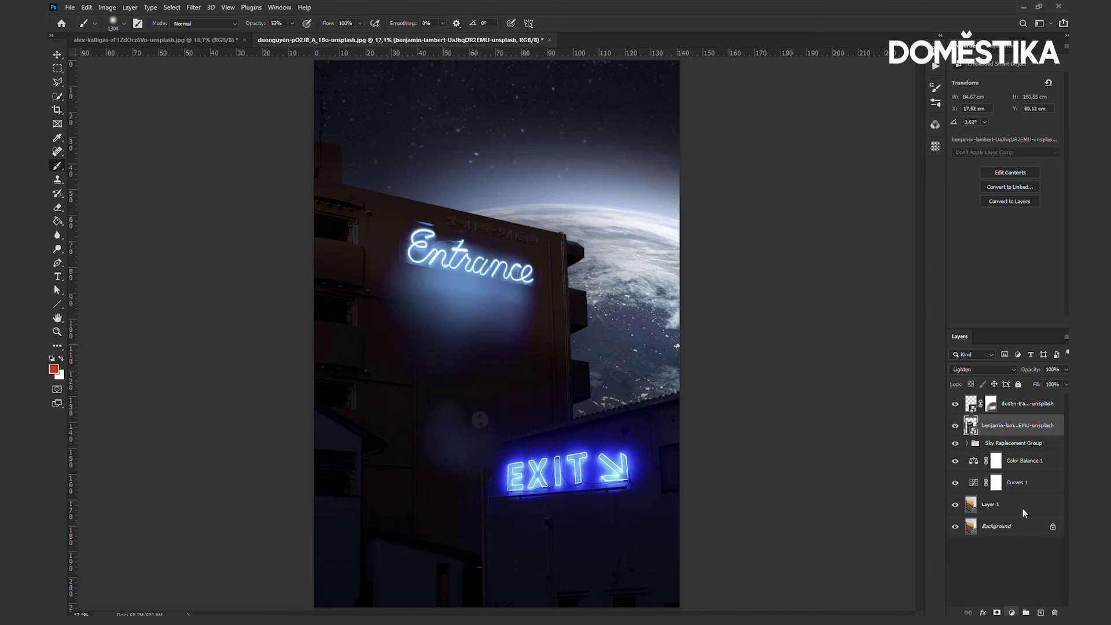
- Clip a Hue/Saturation adjustment to the Entrance layer with Hue -180 to make it orange
key(ctrl+u)
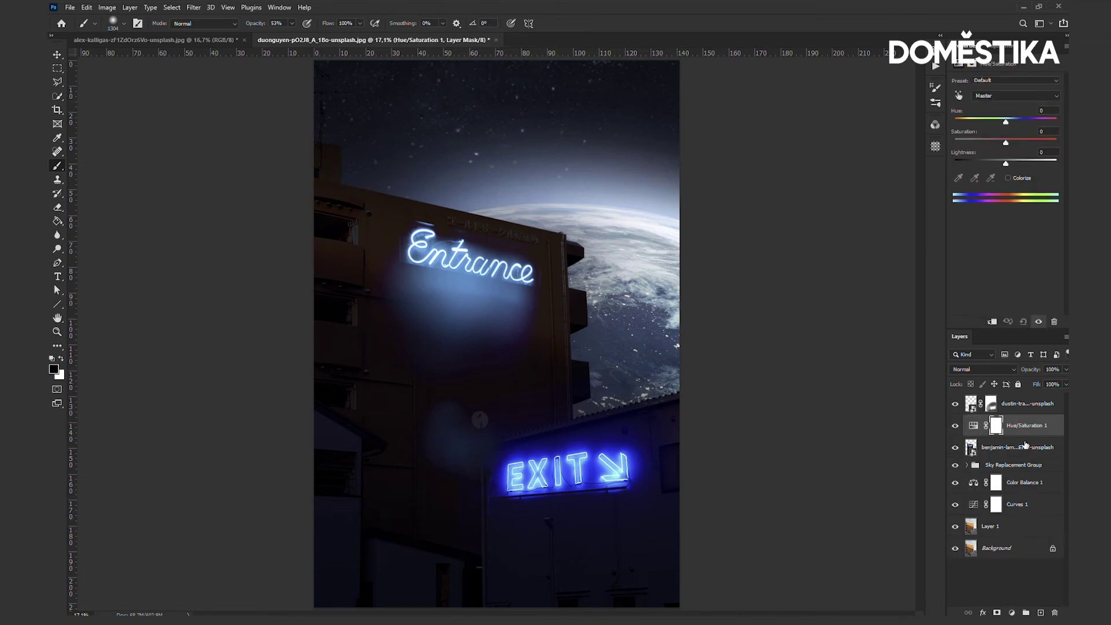
drag(1013, 439, 1012, 438)
alt+click(1012, 438)
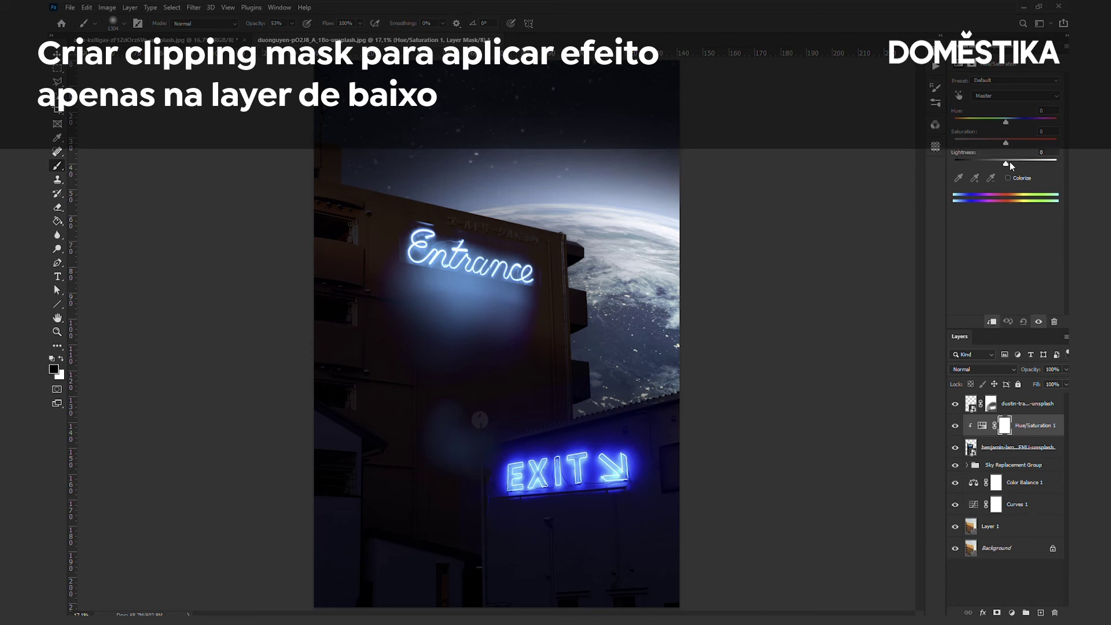
drag(1004, 123, 948, 121)
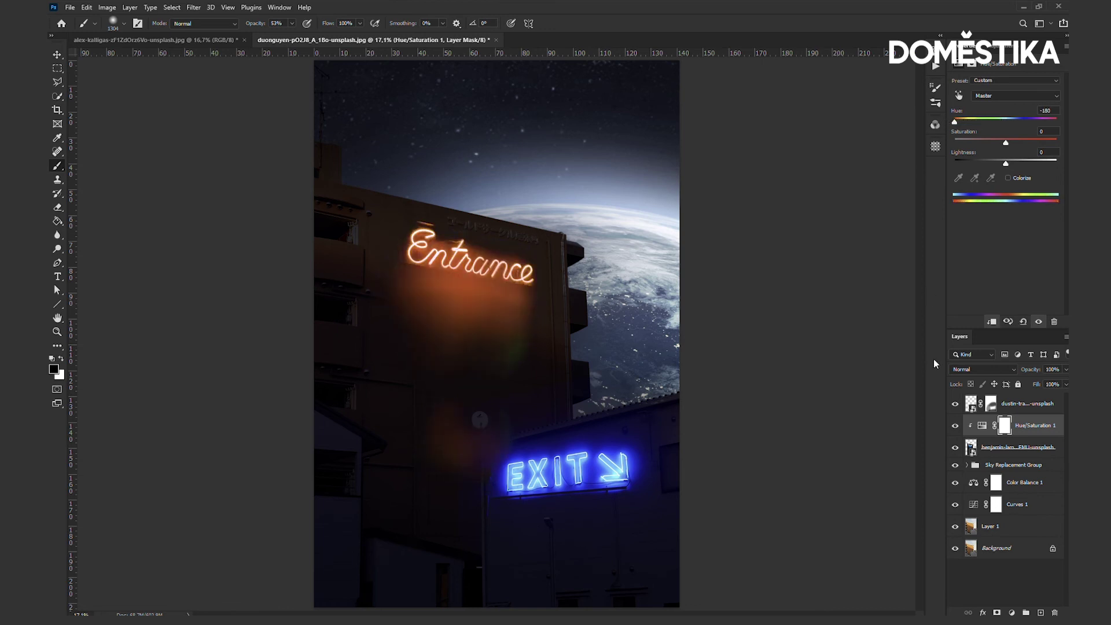
click(1016, 401)
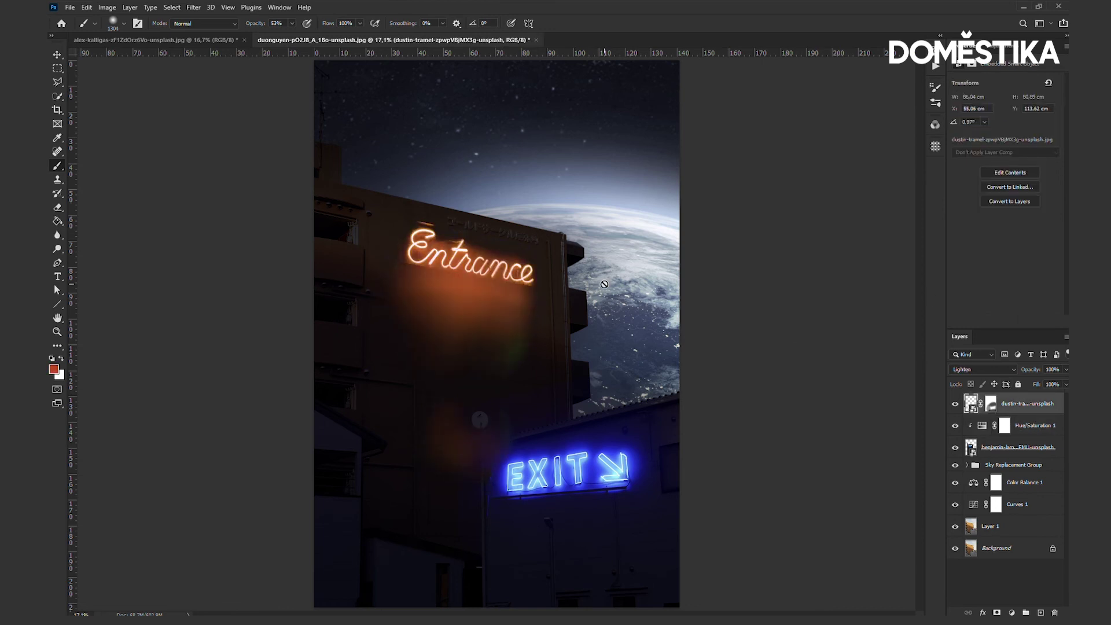